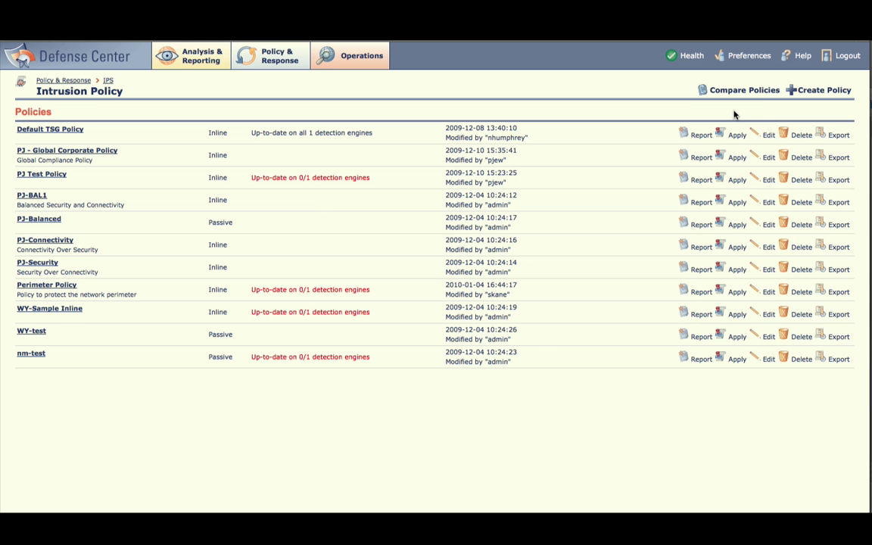
Create an intrusion policy named "Internal Policy" with the protection mode set to Passive.
click(803, 91)
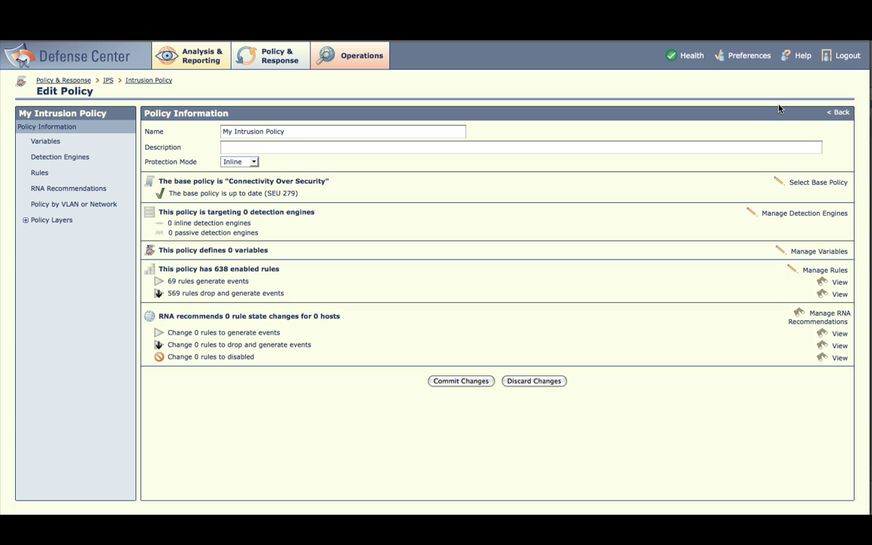
click(299, 132)
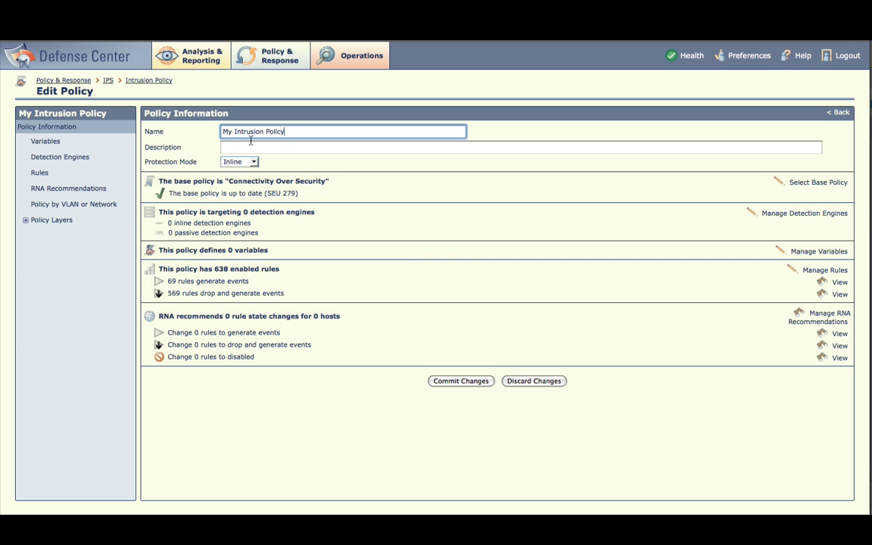
key(BackSpace)
key(BackSpace)
key(BackSpace)
key(BackSpace)
key(BackSpace)
key(BackSpace)
key(BackSpace)
key(BackSpace)
key(ctrl+a)
text(Internal Policy)
click(251, 162)
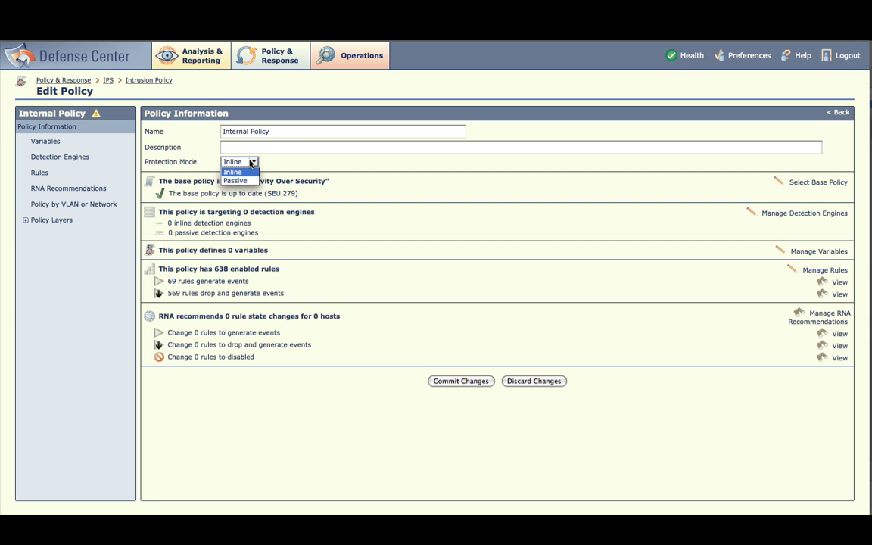
click(247, 180)
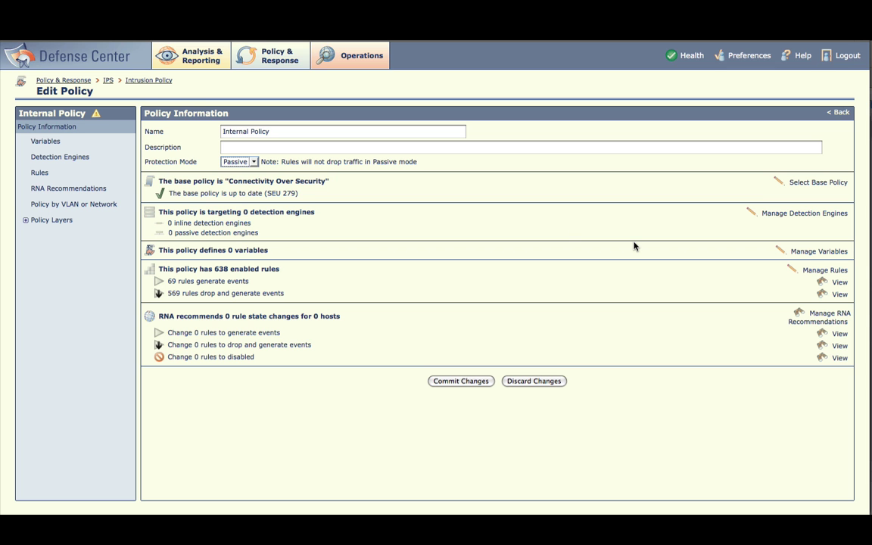
Add the Sourcefire3D sensor to the Internal Policy's detection engines and return to the policy information.
click(769, 214)
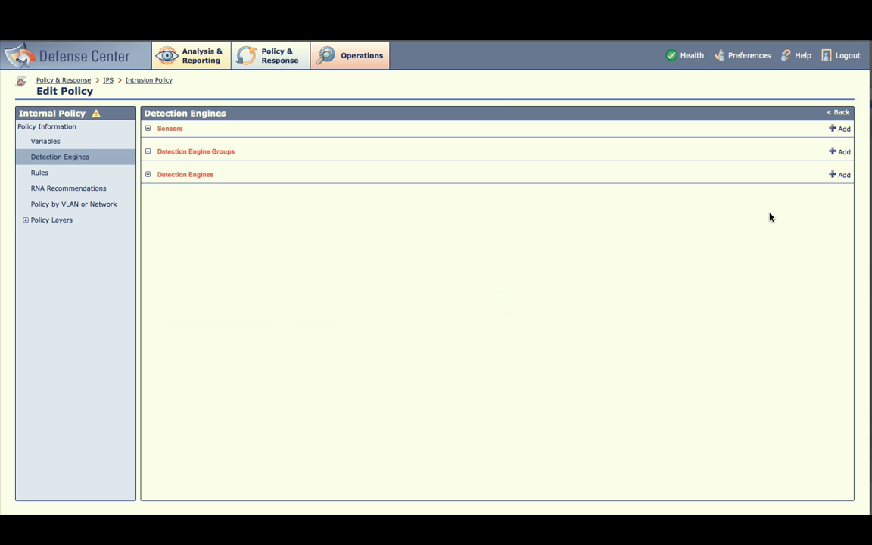
click(840, 128)
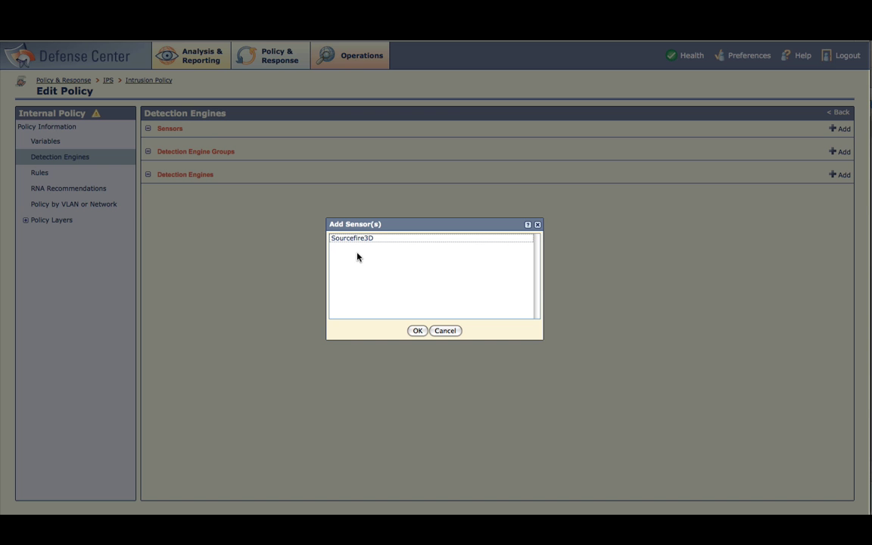
click(352, 239)
click(416, 331)
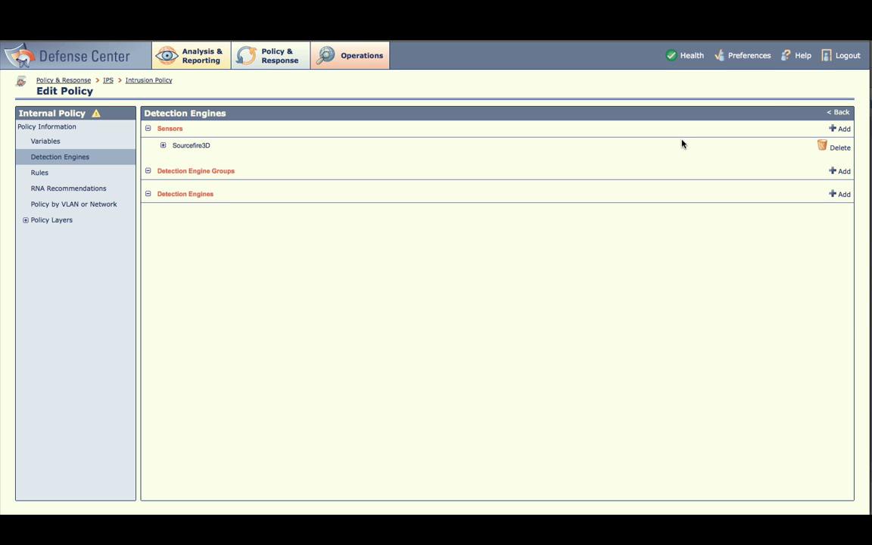
click(842, 113)
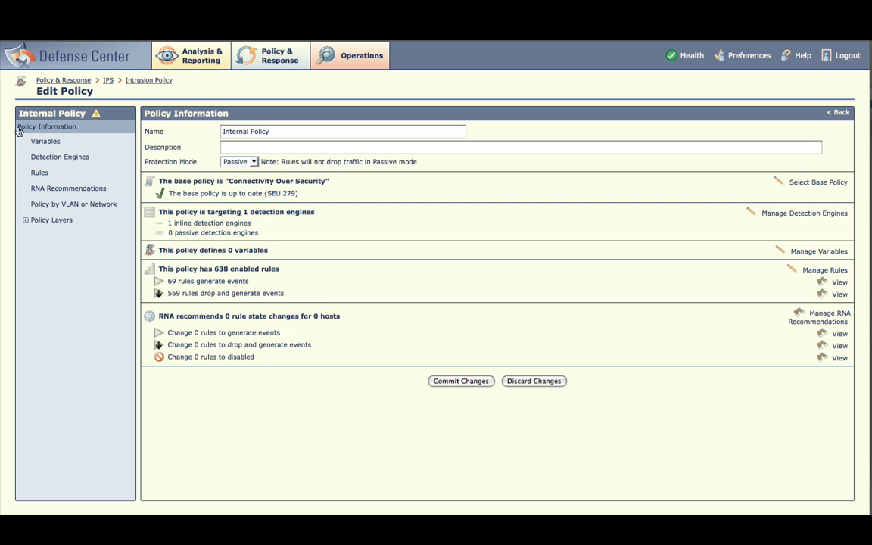
Add a user layer named "Common Settings" to the Internal Policy and move it below the My Changes layer.
click(45, 220)
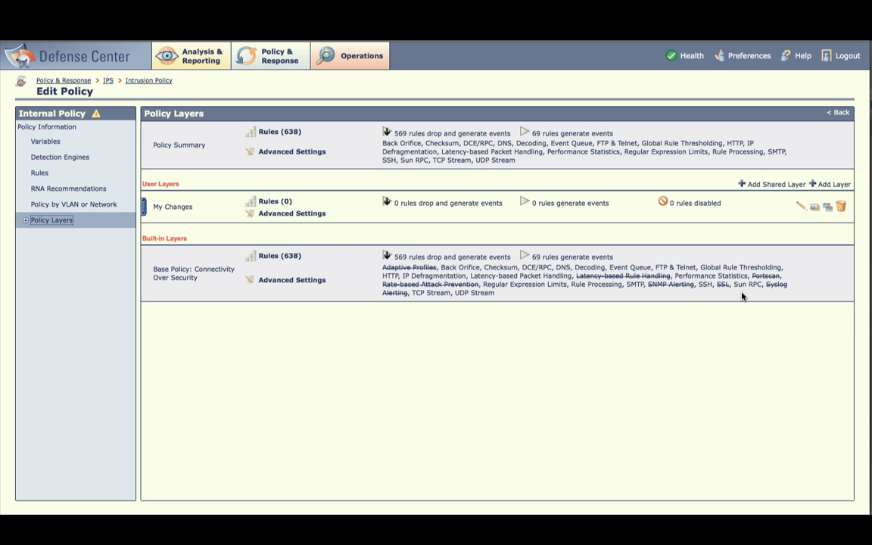
click(825, 185)
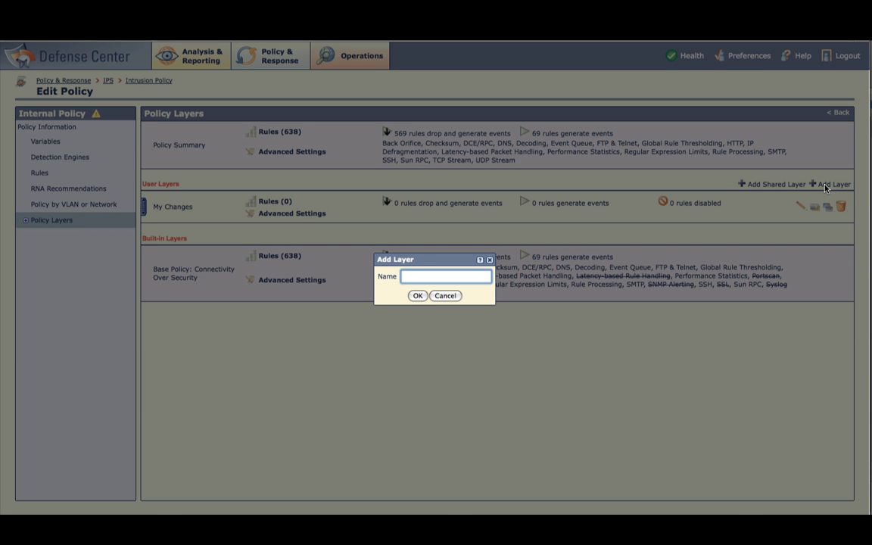
text(Common Settings)
click(416, 295)
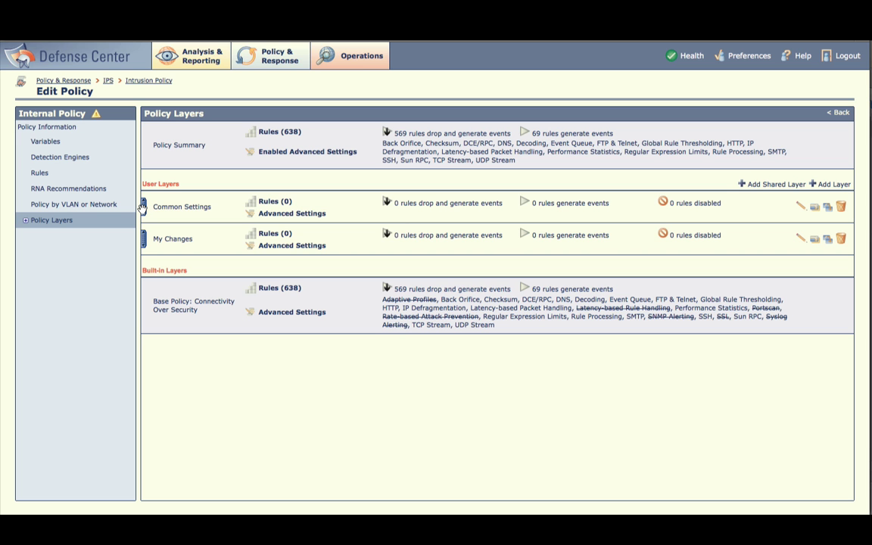
drag(142, 208, 142, 244)
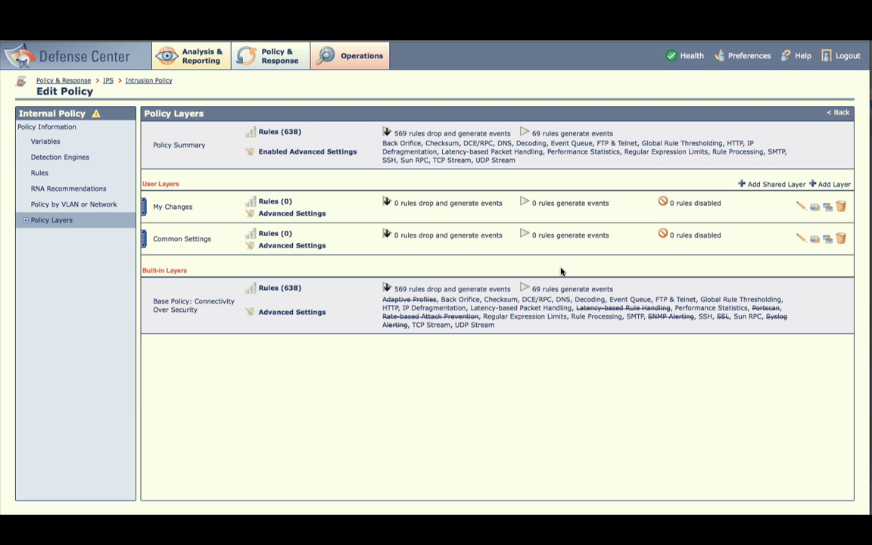
Allow the Common Settings layer to be used by other policies and commit the Internal Policy without a change description.
click(800, 239)
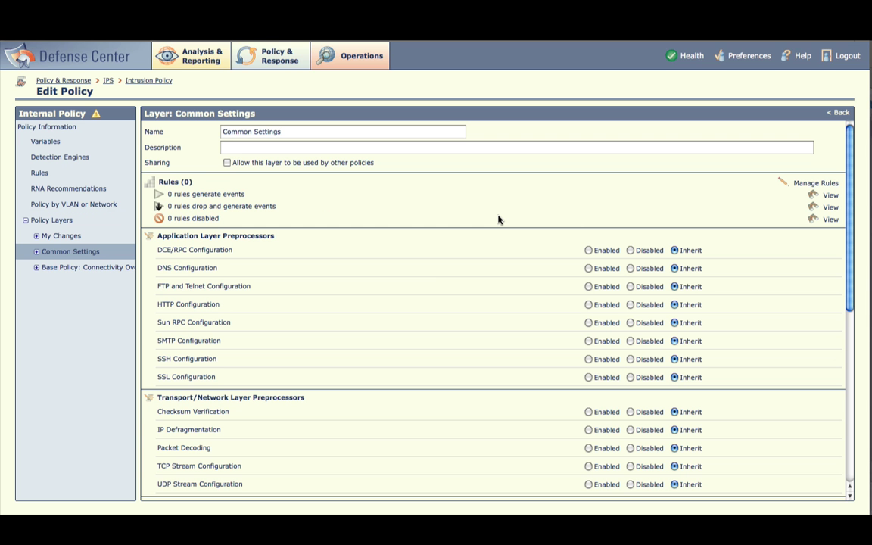
click(227, 163)
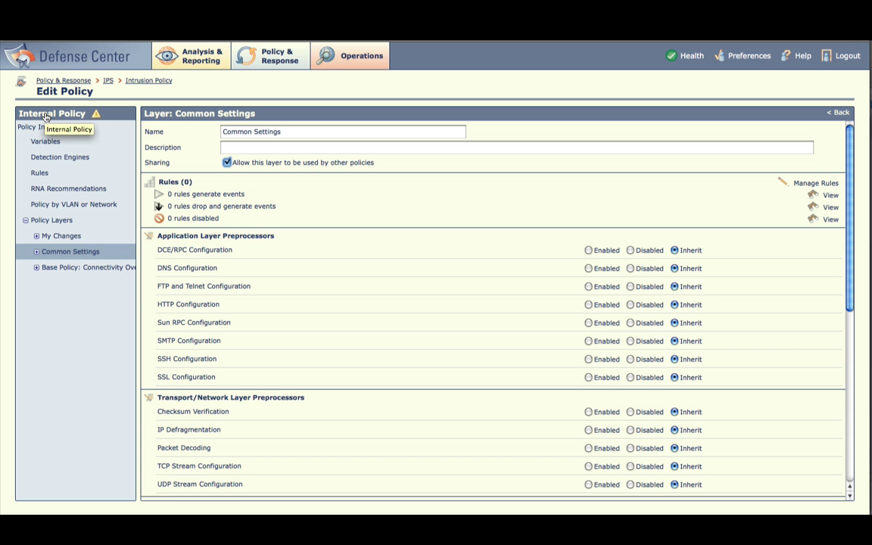
click(45, 116)
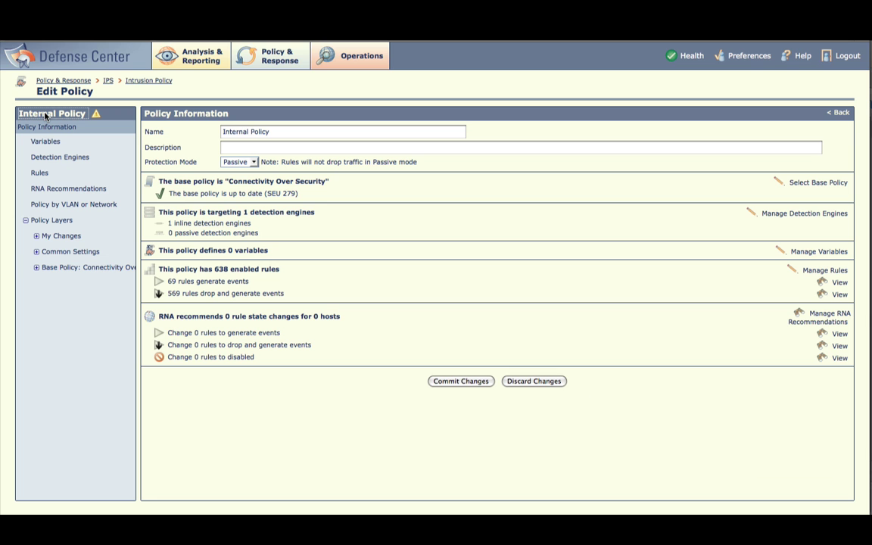
click(454, 382)
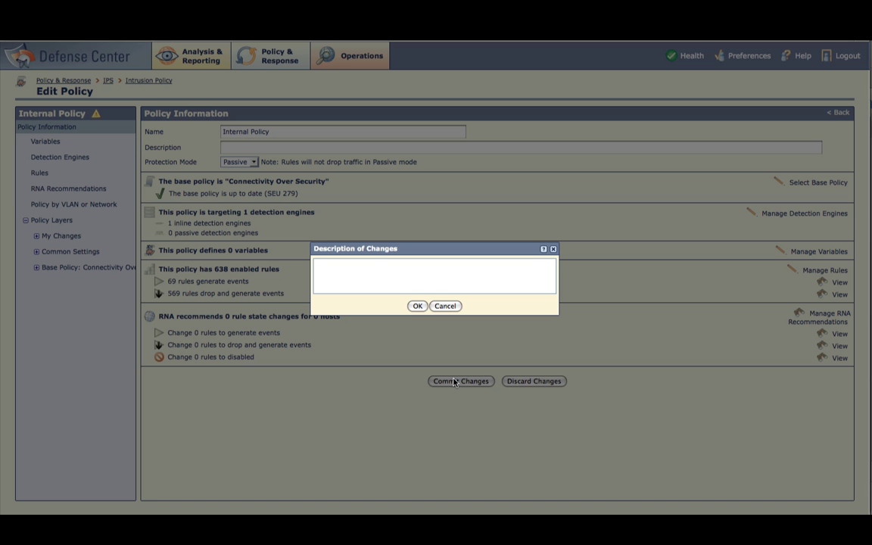
click(416, 307)
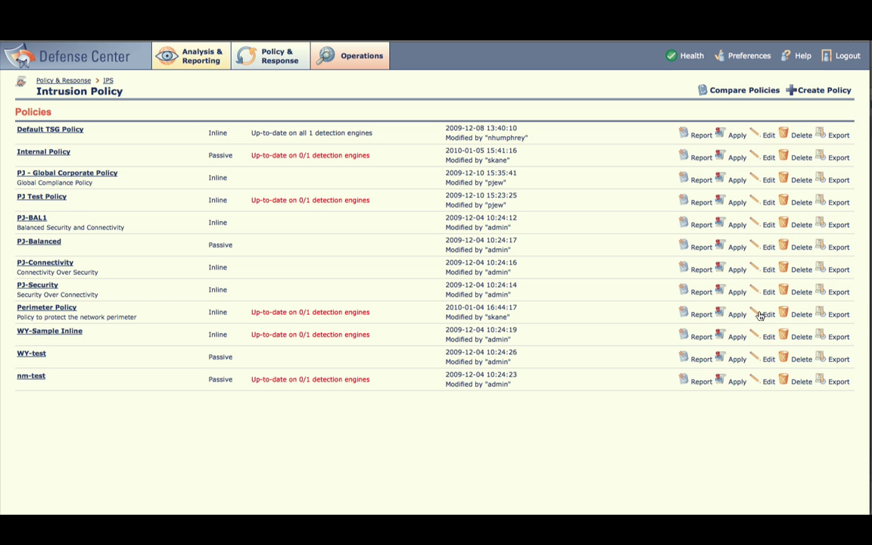
Add the shared layer Common Settings from "Internal Policy" to the Perimeter Policy and place it below My Changes.
click(765, 314)
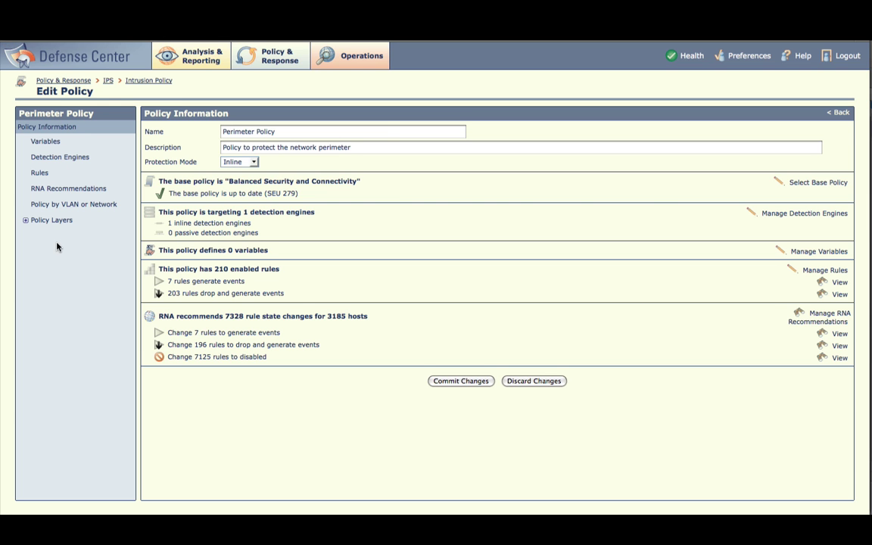
click(52, 221)
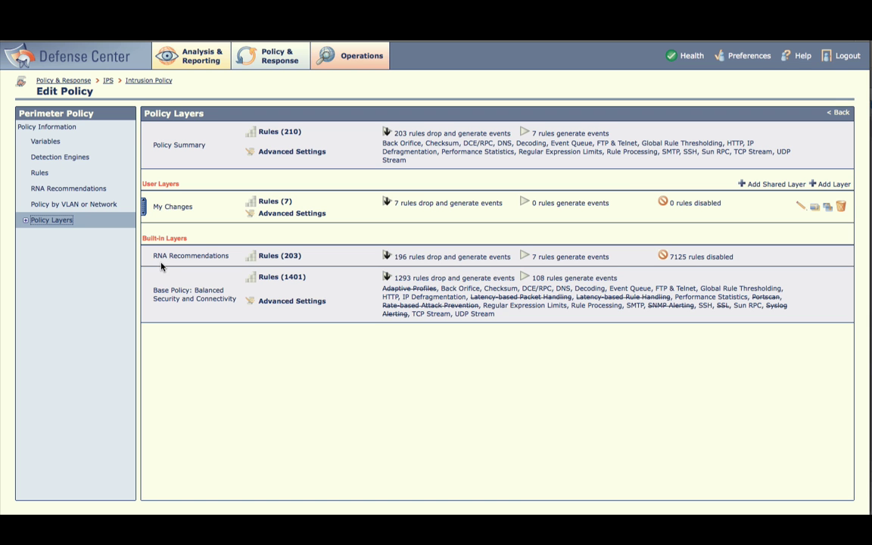
click(753, 185)
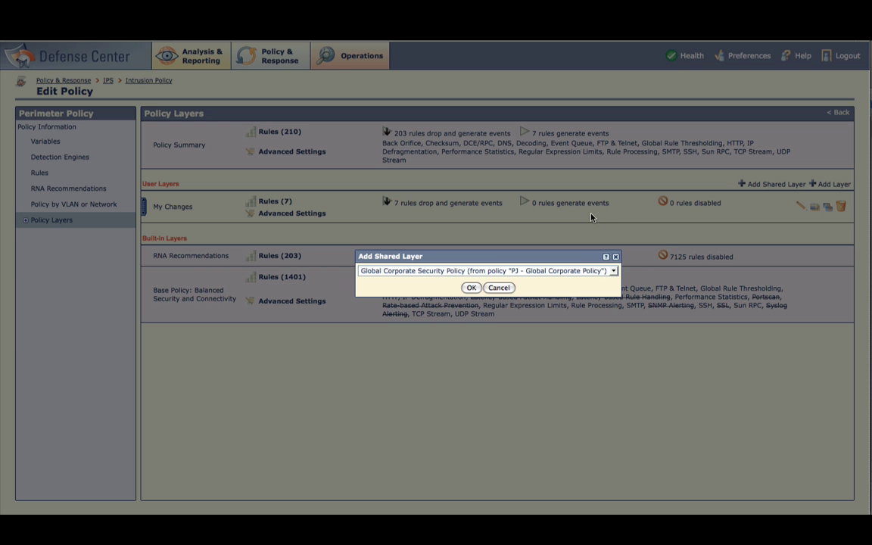
click(560, 270)
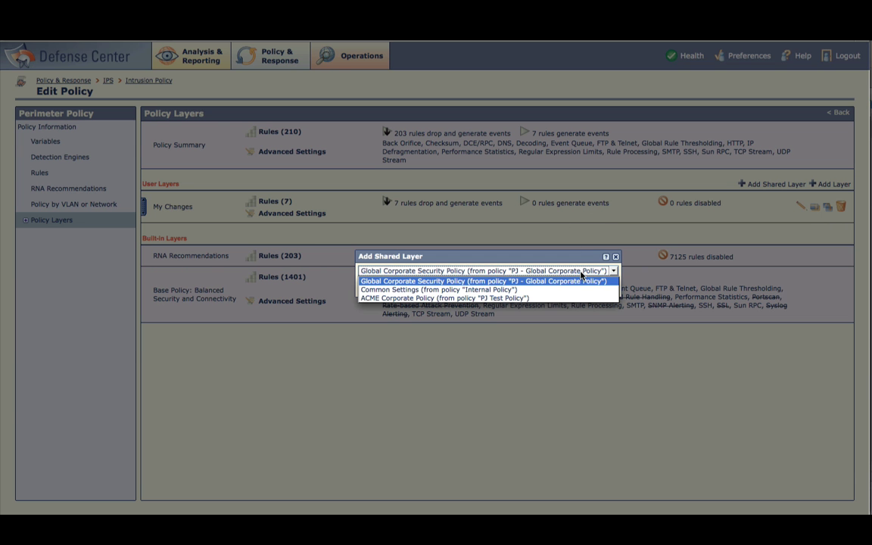
click(578, 289)
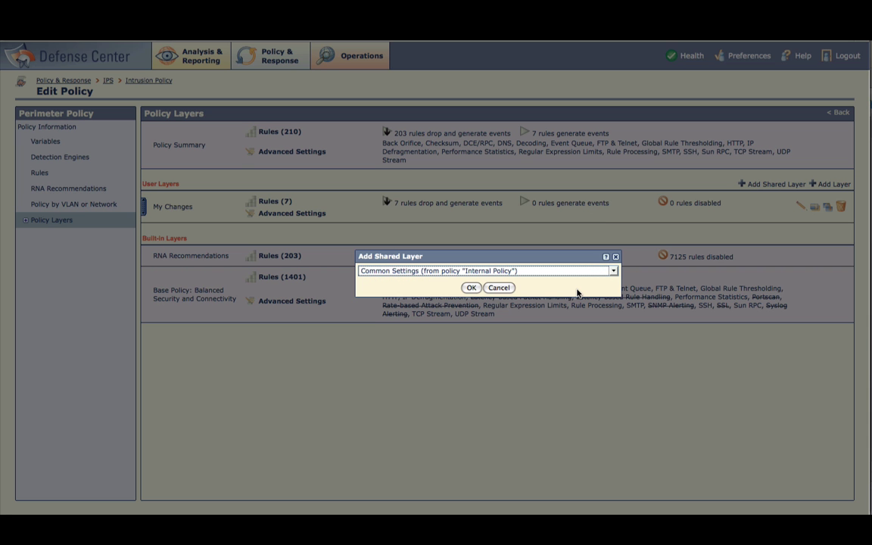
click(471, 288)
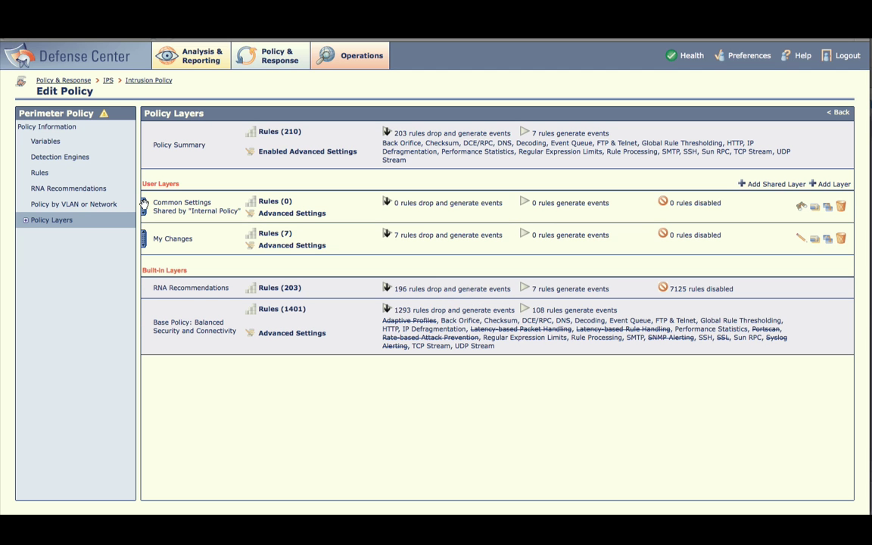
drag(144, 202, 145, 248)
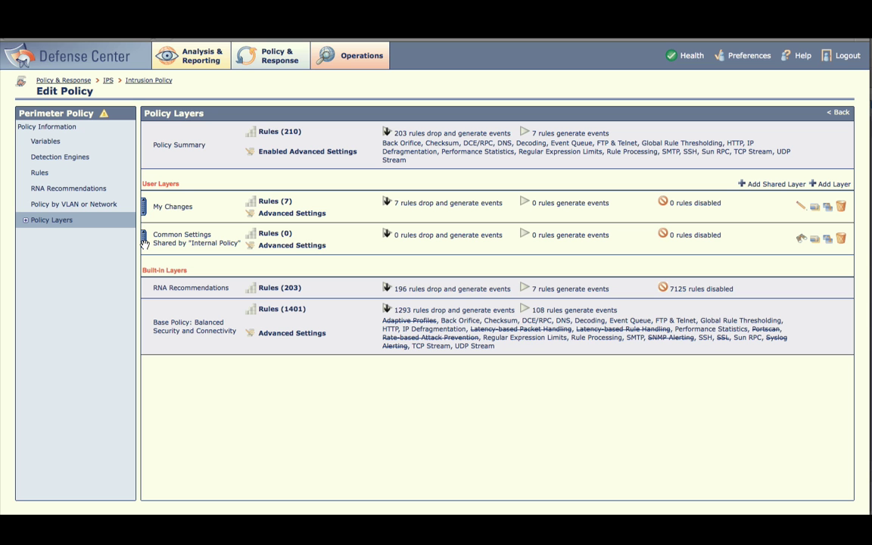
Commit the Perimeter Policy changes without a description.
click(67, 117)
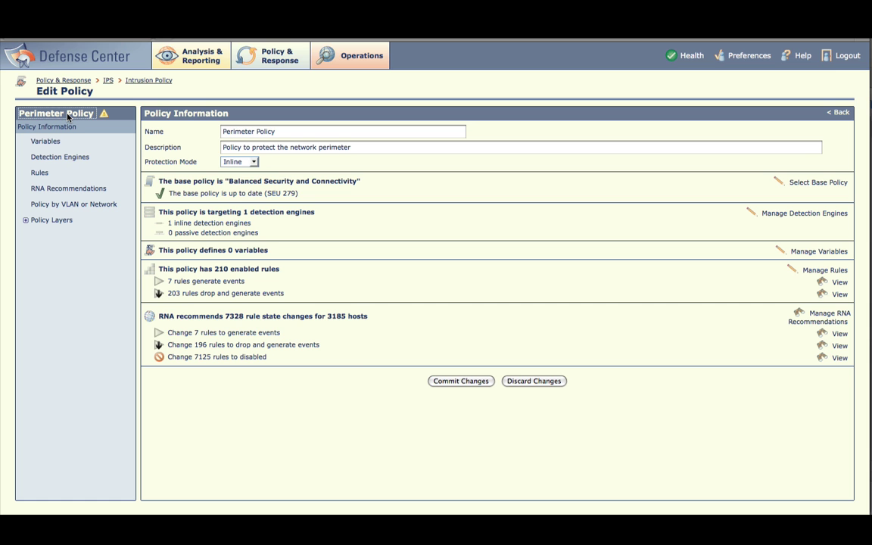
click(458, 381)
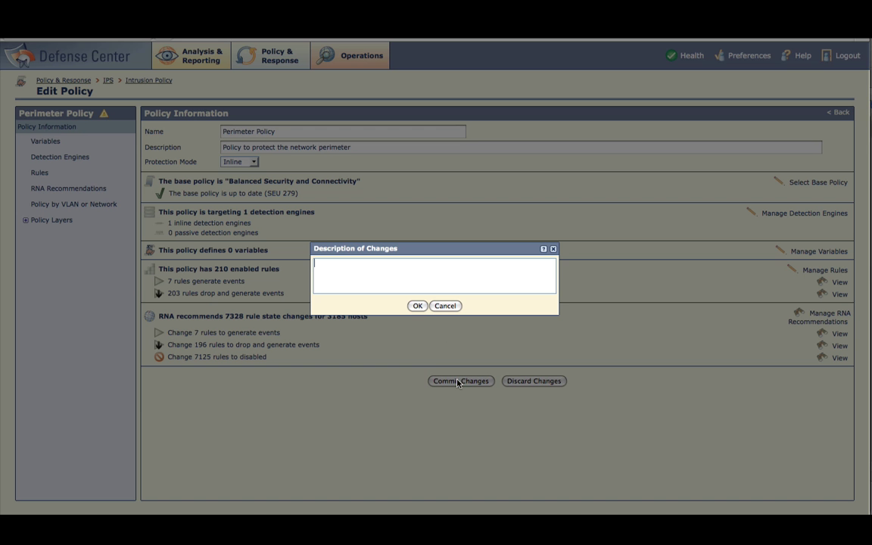
click(417, 306)
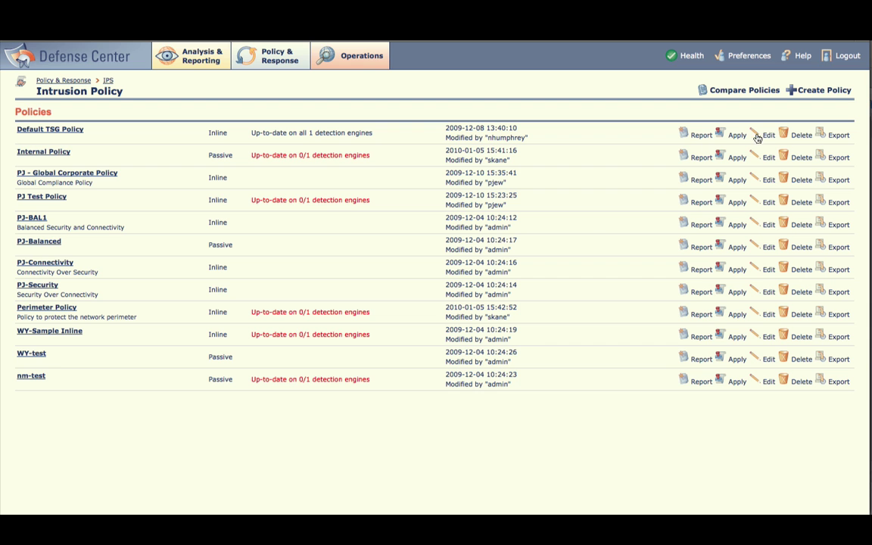
Open the Internal Policy's rules for editing in the Common Settings layer.
click(765, 160)
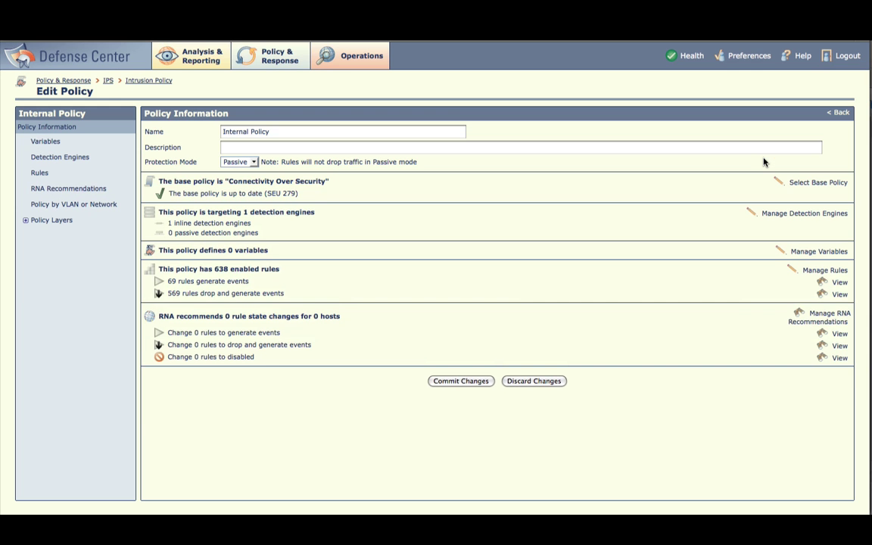
click(817, 271)
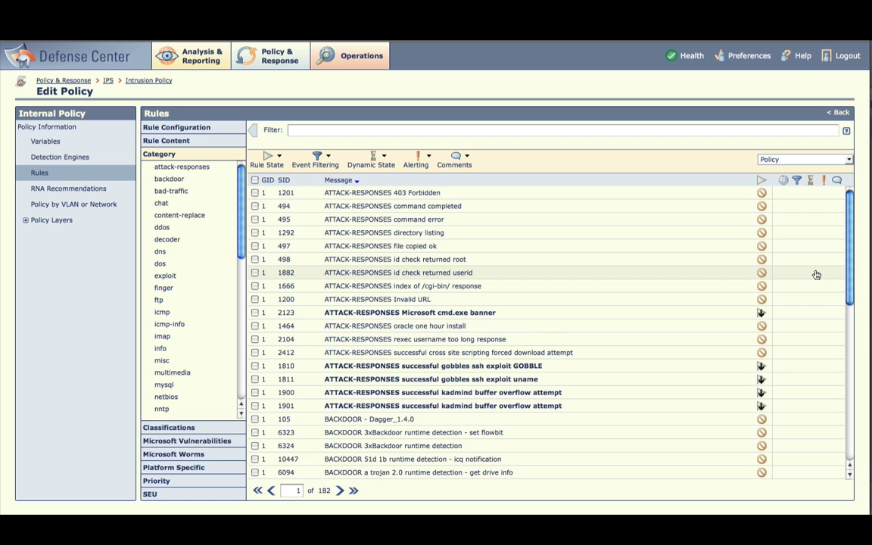
click(798, 160)
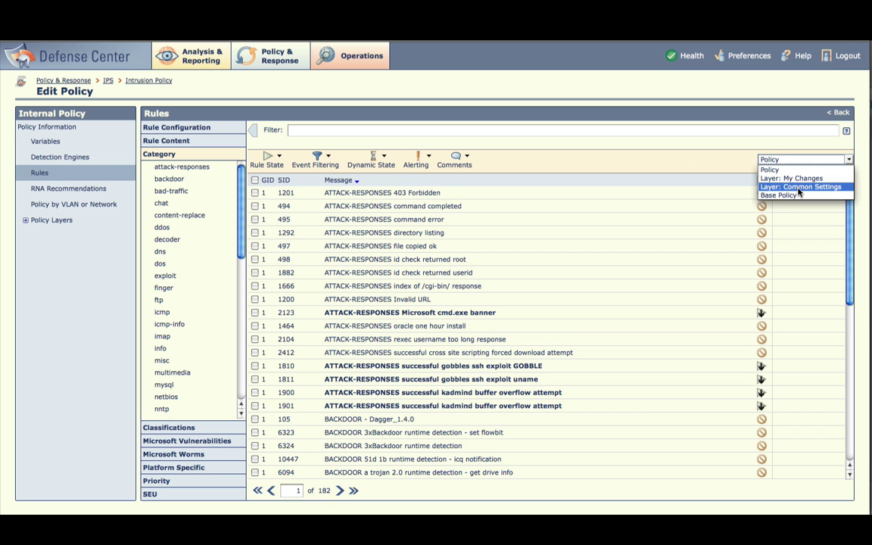
click(797, 189)
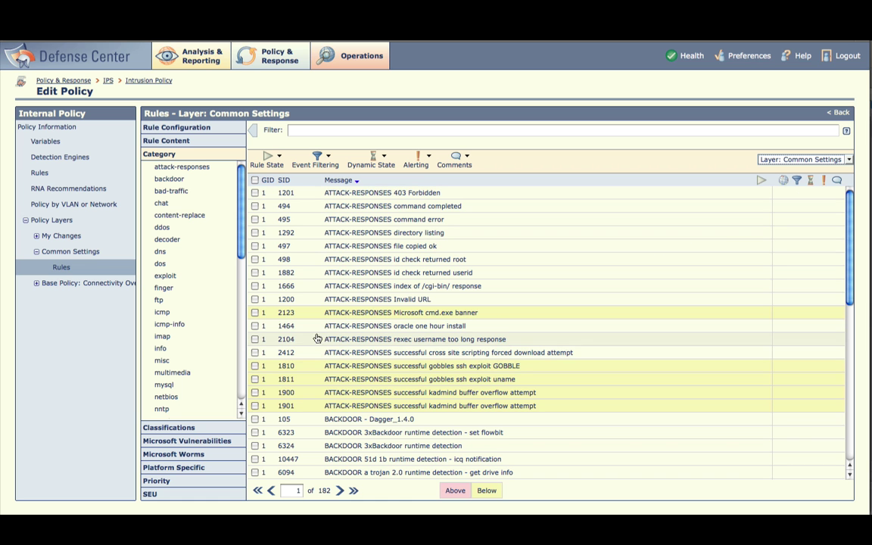
Filter the rules to the p2p category and set the state of all of them to drop and generate events.
click(242, 322)
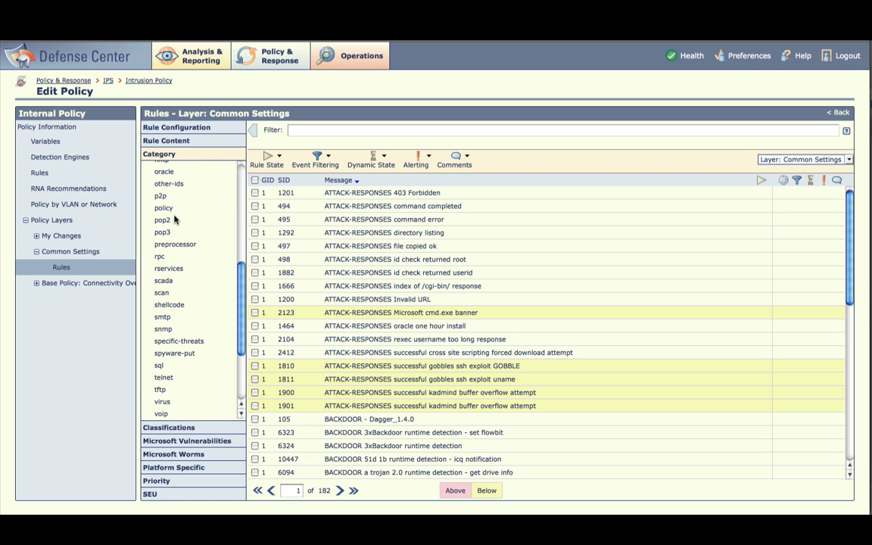
click(160, 196)
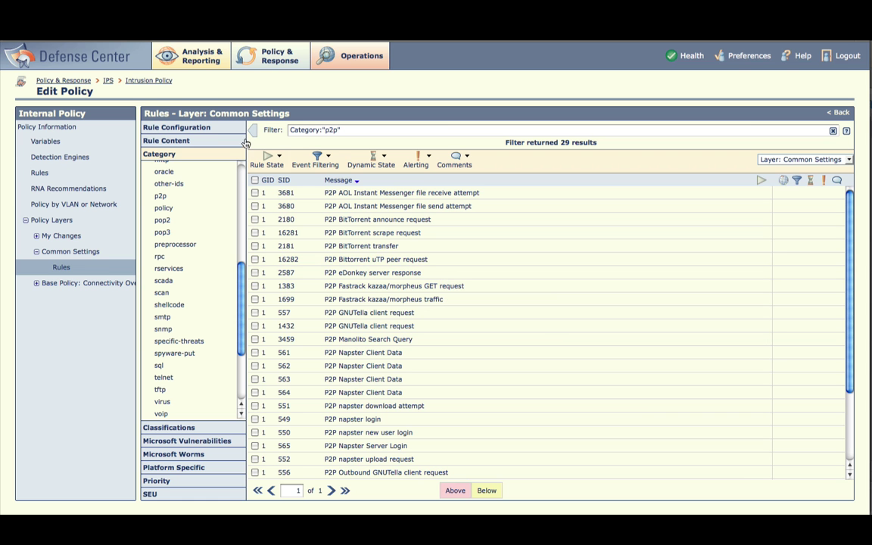
click(255, 181)
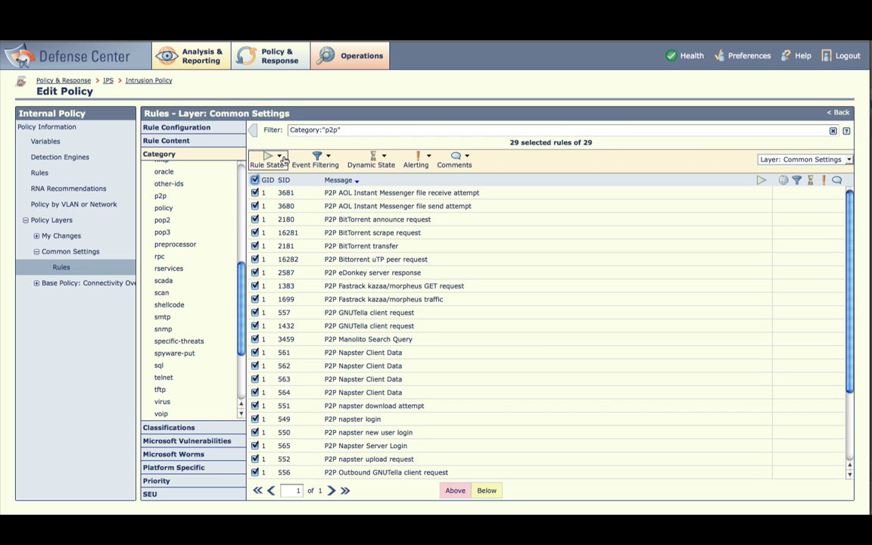
click(280, 159)
click(290, 192)
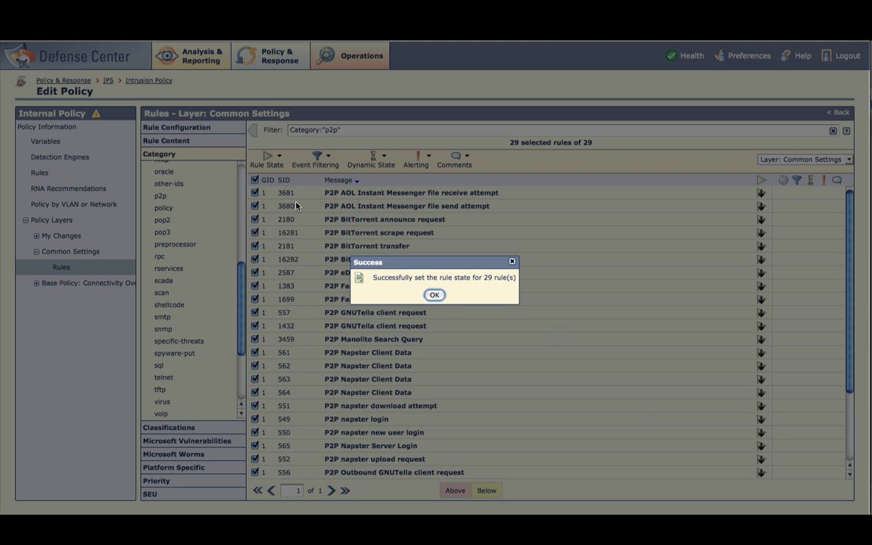
Review the Internal Policy's layer summary and commit its changes without a description, accepting that the Perimeter Policy is affected.
click(436, 295)
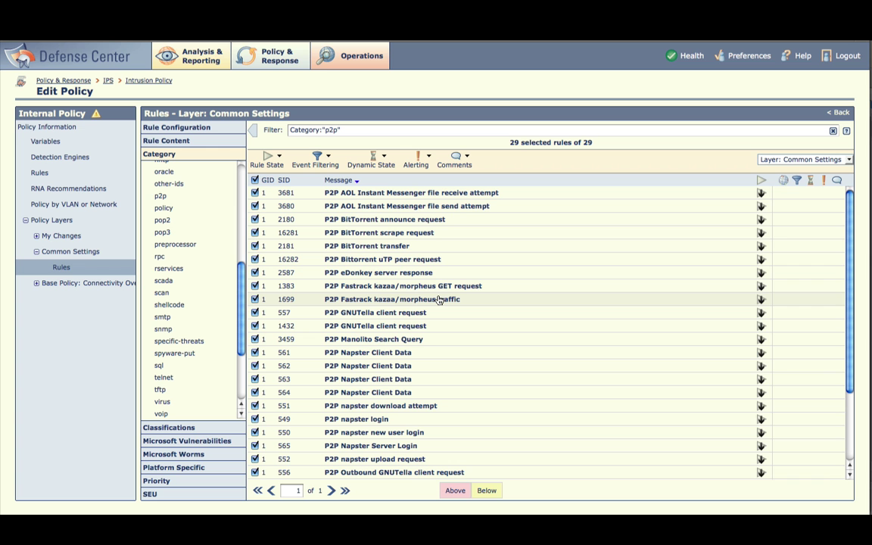
click(44, 226)
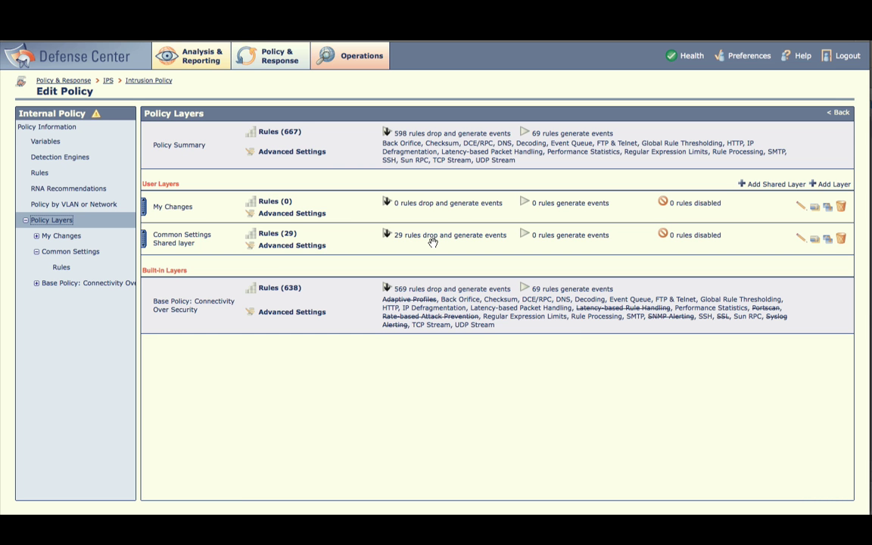
click(45, 114)
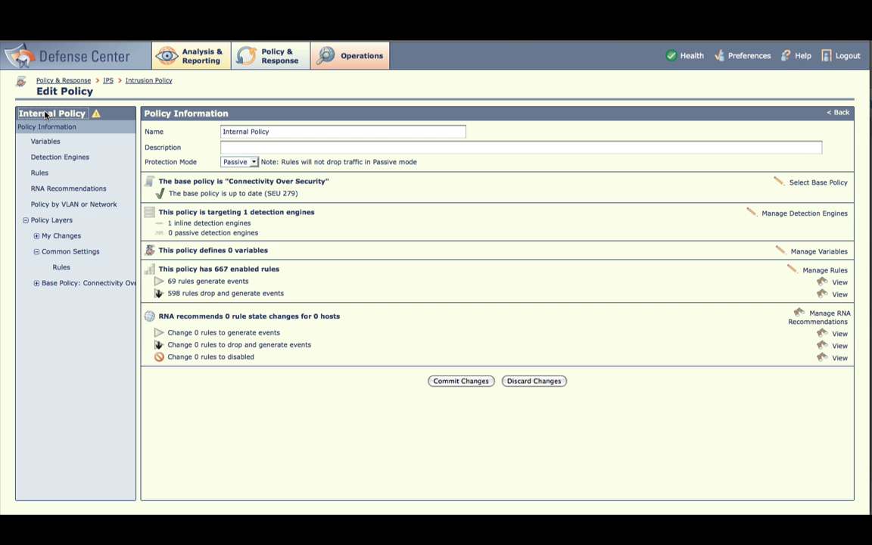
click(459, 382)
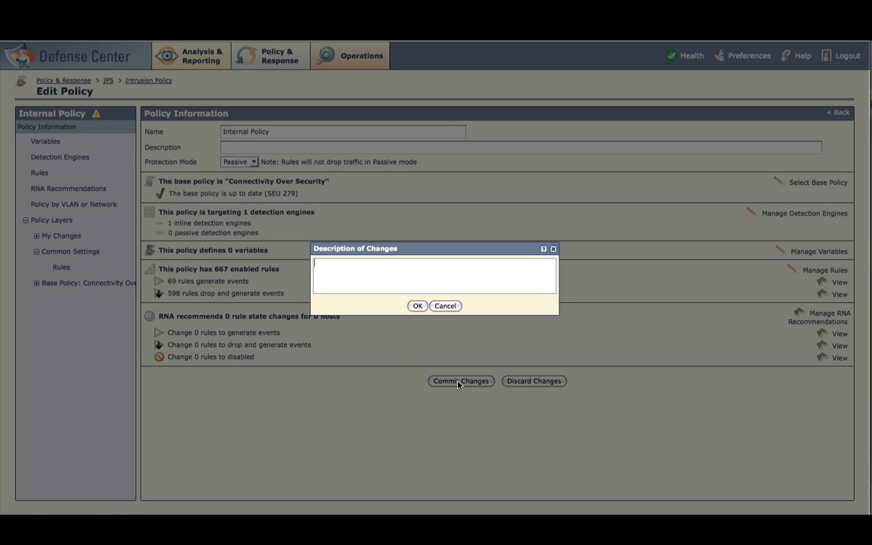
click(416, 306)
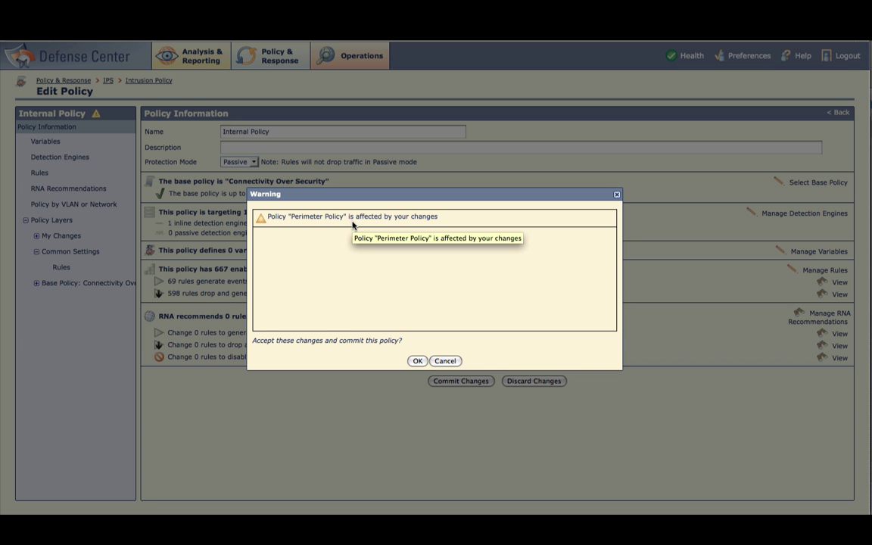
click(417, 361)
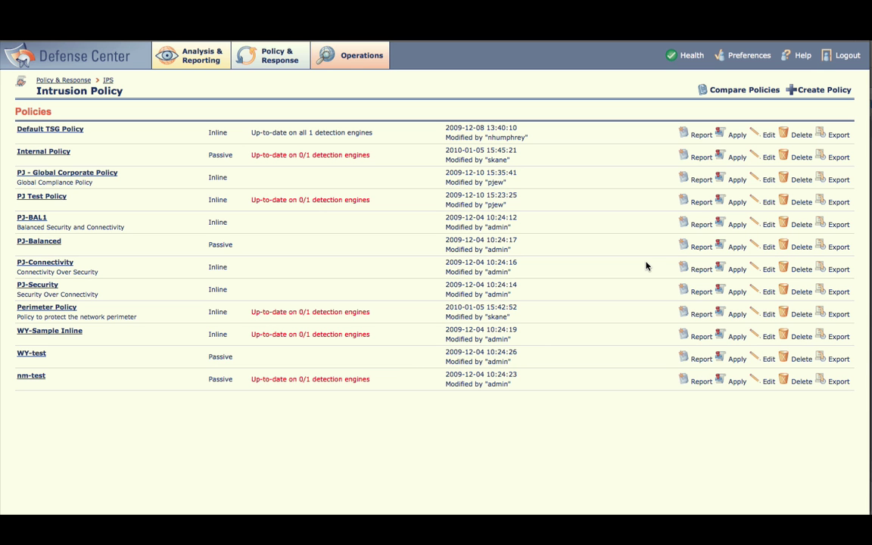
Apply the Perimeter Policy to its targeted detection engine using Quick Apply.
click(738, 318)
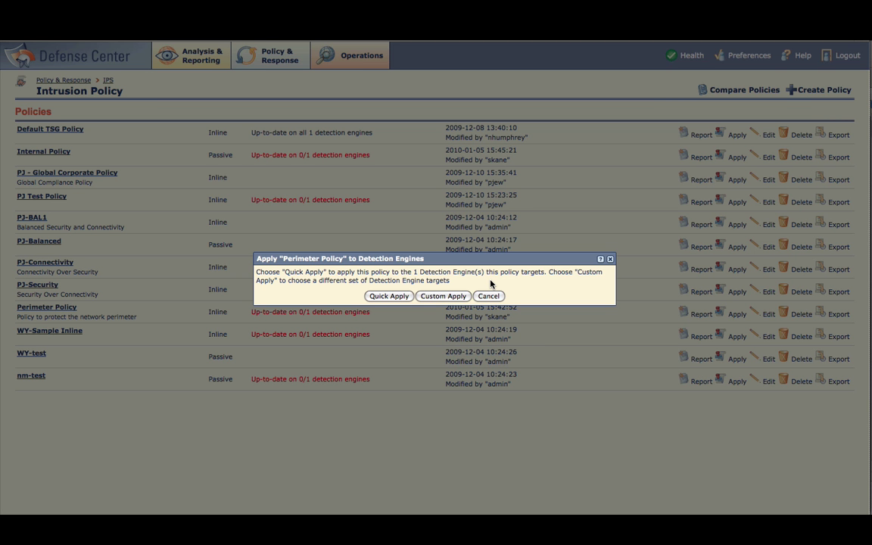
click(389, 296)
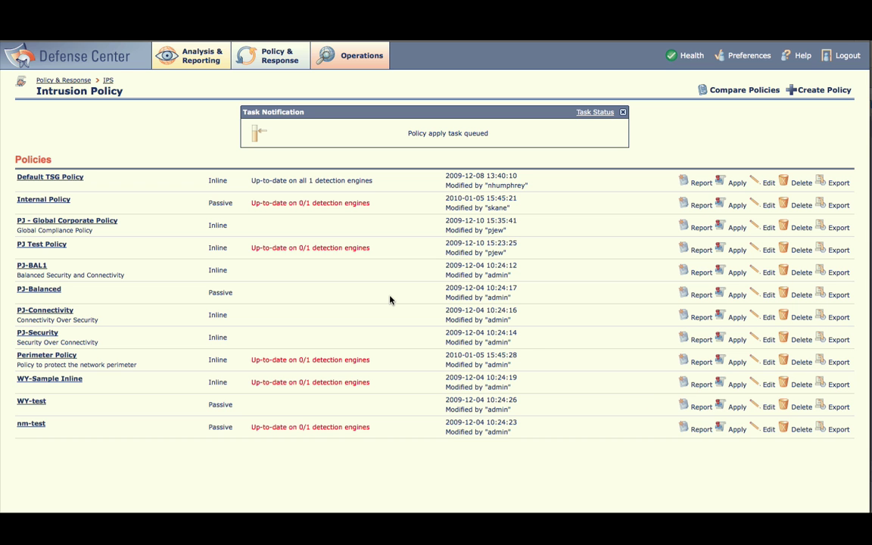
Open the Perimeter Policy for editing and enable its Policy by VLAN or Network feature.
click(768, 362)
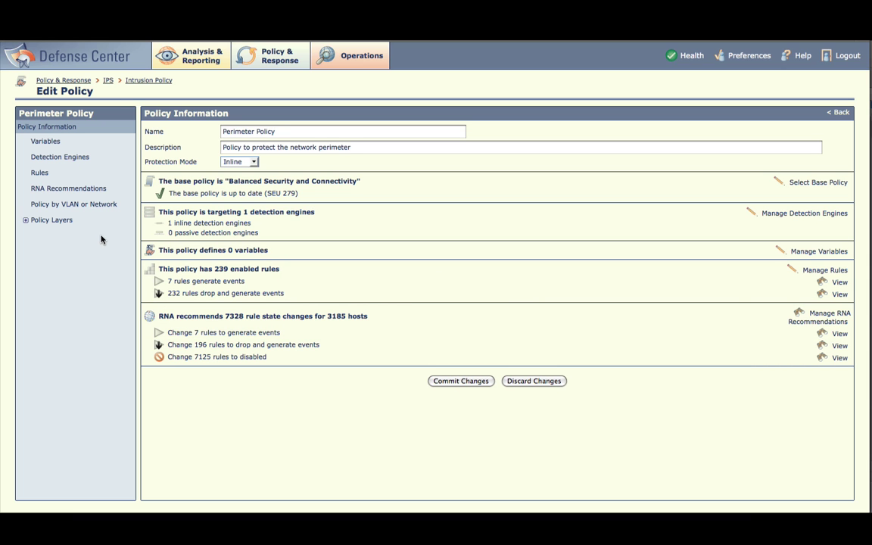
click(76, 206)
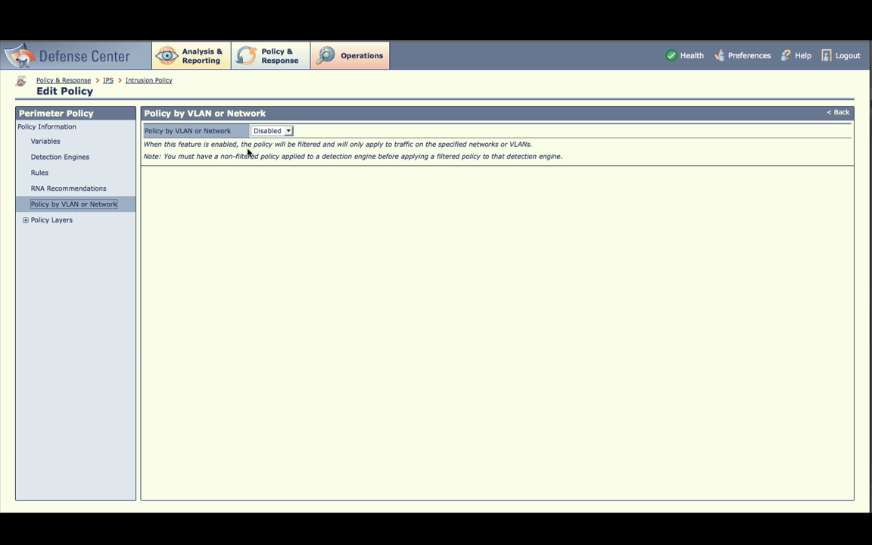
click(271, 134)
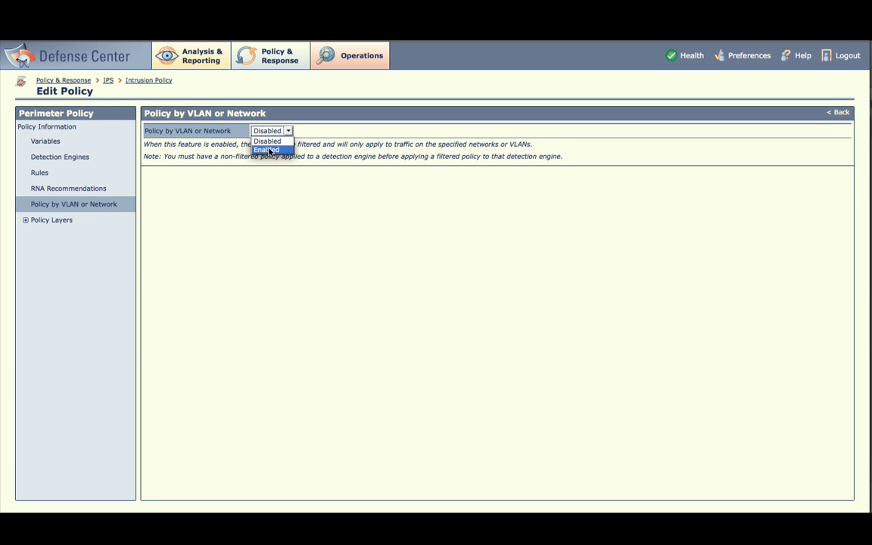
click(271, 149)
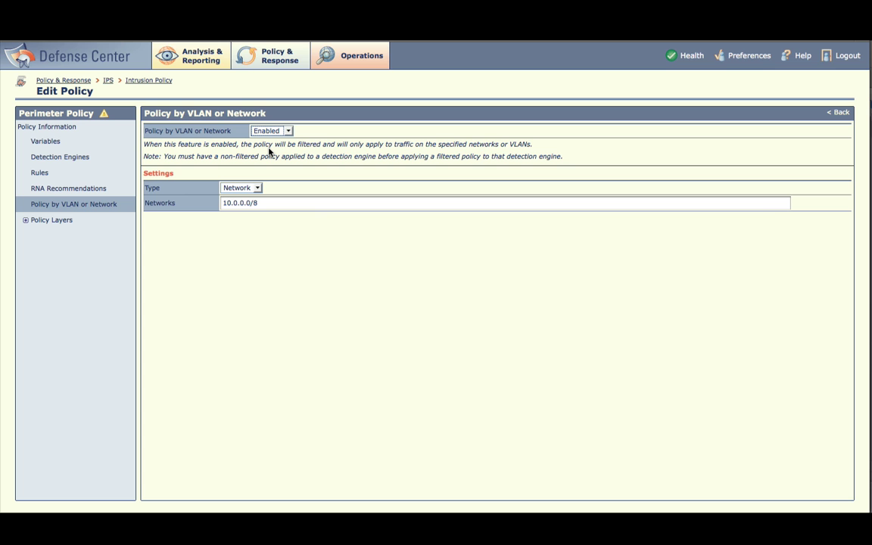